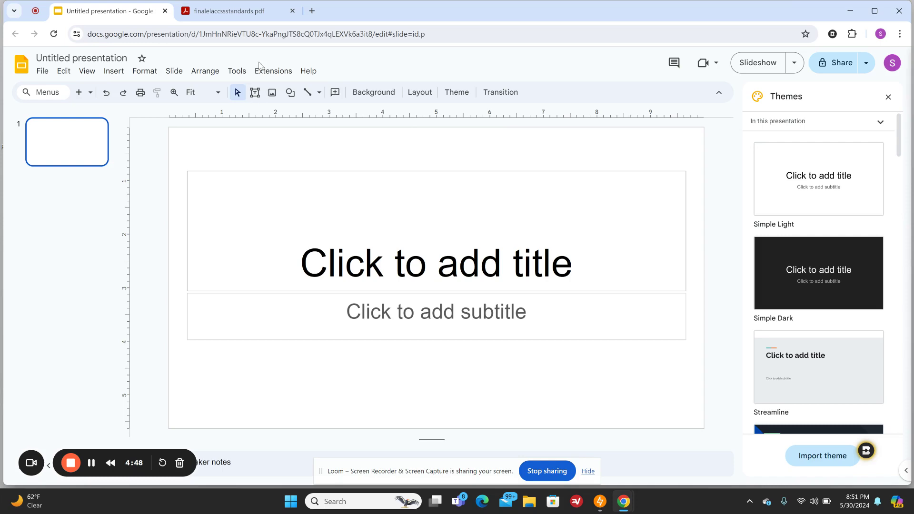
- In the standards PDF, select Grade 4 Language standard 4a on using context as a clue to word meaning
{"action": "left_click", "coordinate": [231, 12]}
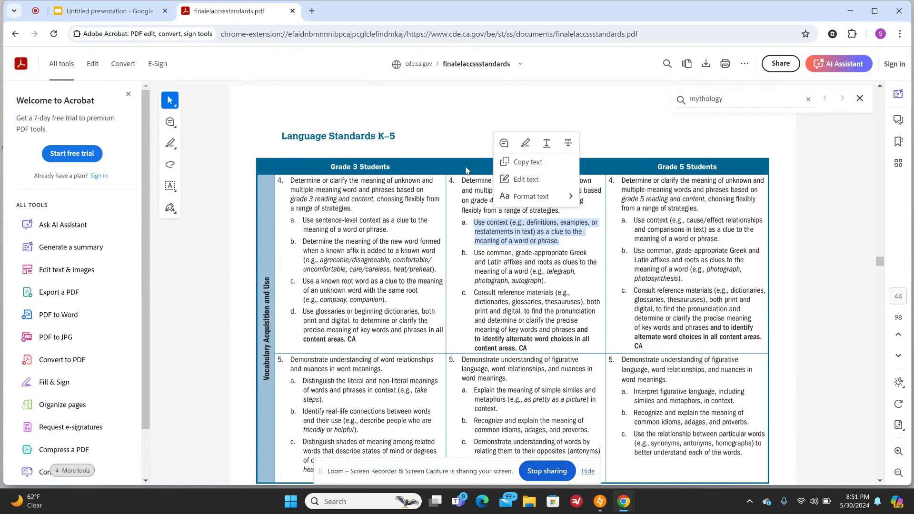
{"action": "left_click", "coordinate": [476, 229]}
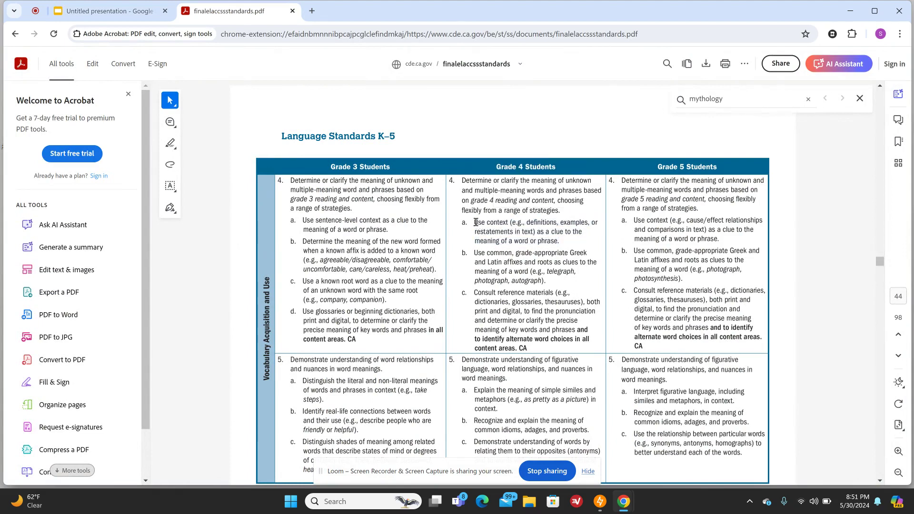
{"action": "left_click_drag", "start_coordinate": [476, 223], "coordinate": [573, 246]}
{"action": "key", "text": "ctrl+c"}
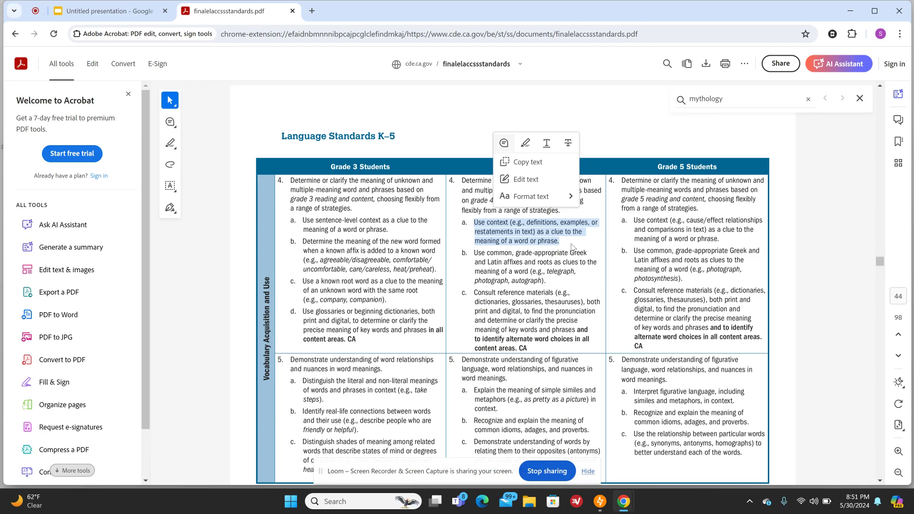
- Paste the Grade 4 context-clue standard into Brisk's slide generator, keeping 10 slides and the Brisk template
{"action": "left_click", "coordinate": [99, 13]}
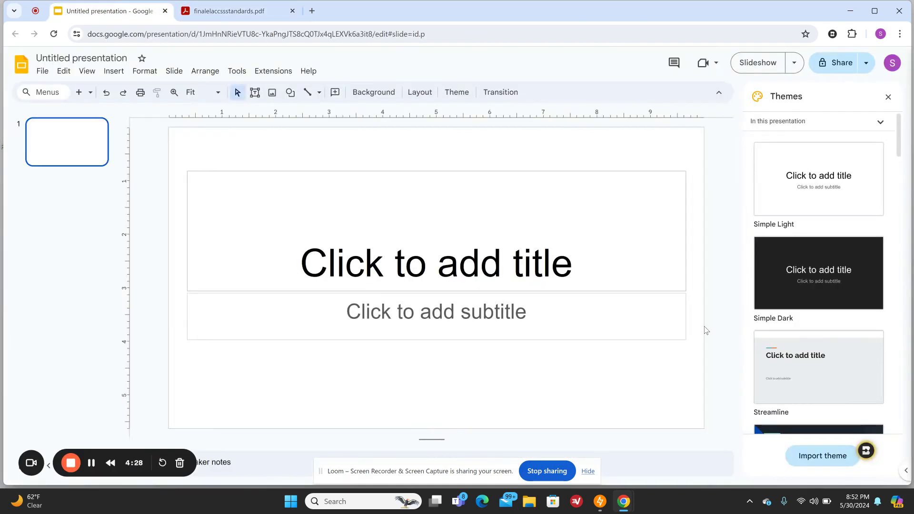
{"action": "left_click", "coordinate": [867, 452]}
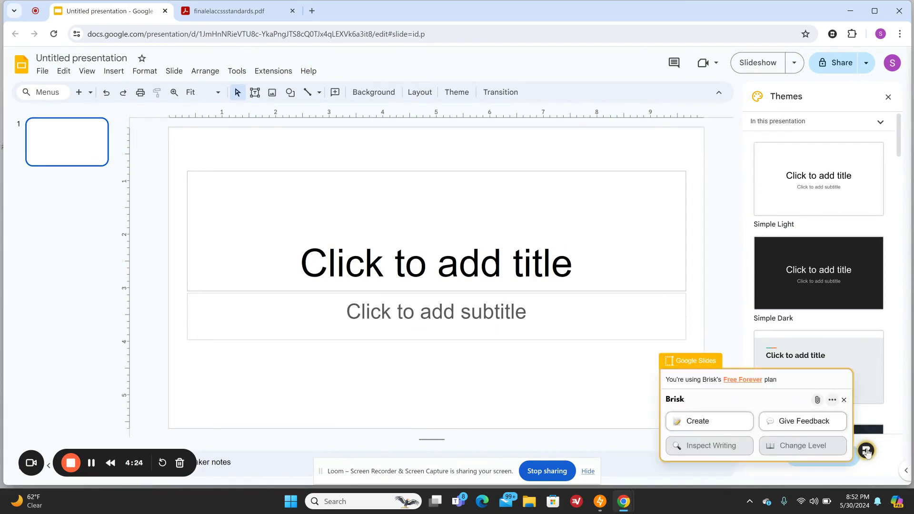
{"action": "left_click", "coordinate": [694, 422]}
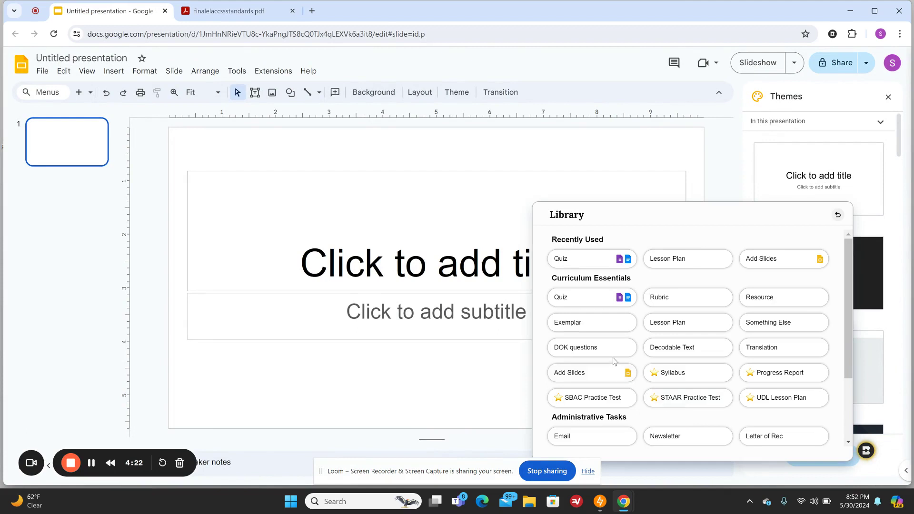
{"action": "left_click", "coordinate": [592, 373]}
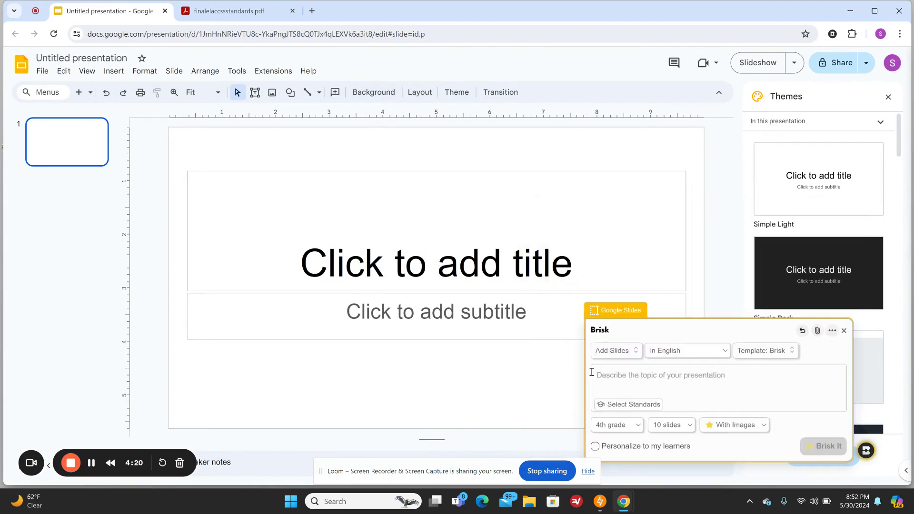
{"action": "left_click", "coordinate": [629, 372]}
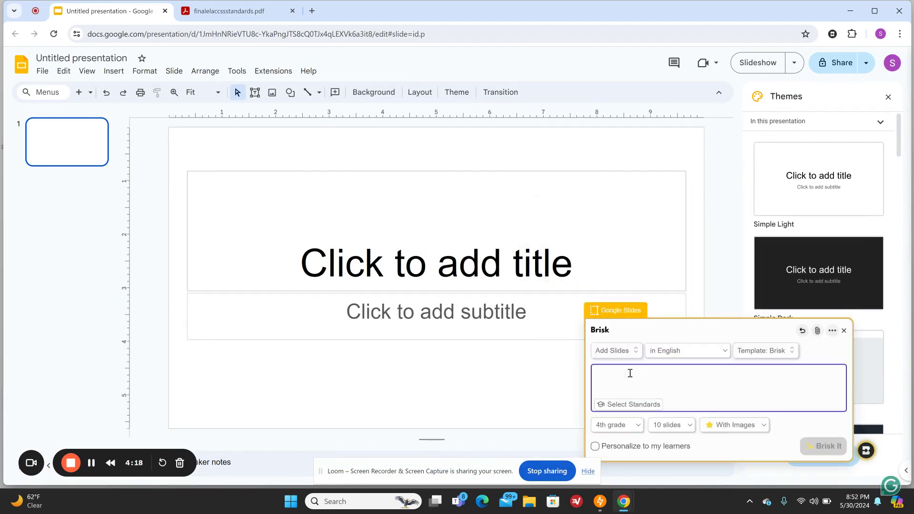
{"action": "key", "text": "ctrl+v"}
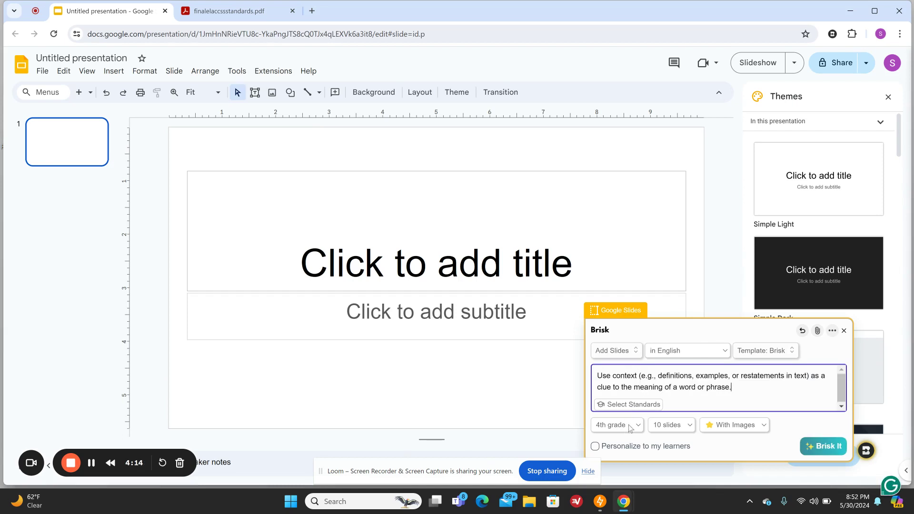
{"action": "left_click", "coordinate": [681, 427]}
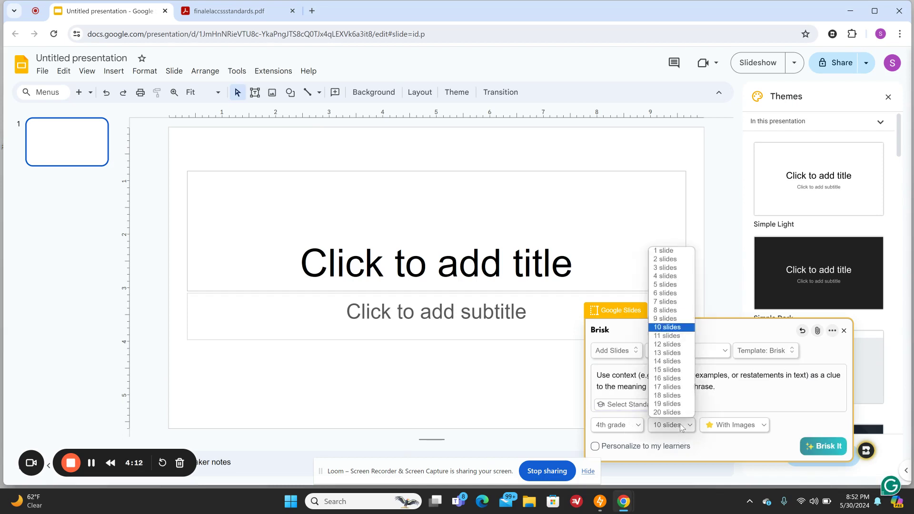
{"action": "left_click", "coordinate": [679, 330]}
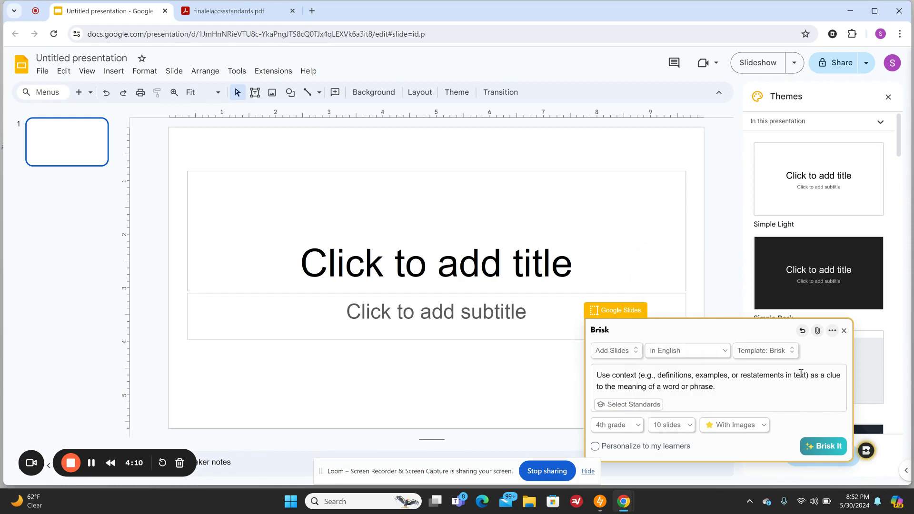
{"action": "left_click", "coordinate": [785, 359]}
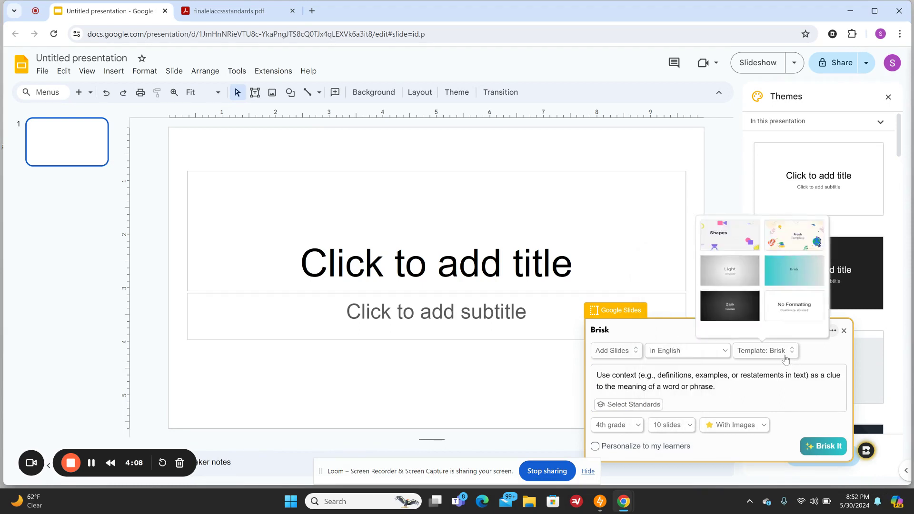
{"action": "left_click", "coordinate": [784, 266]}
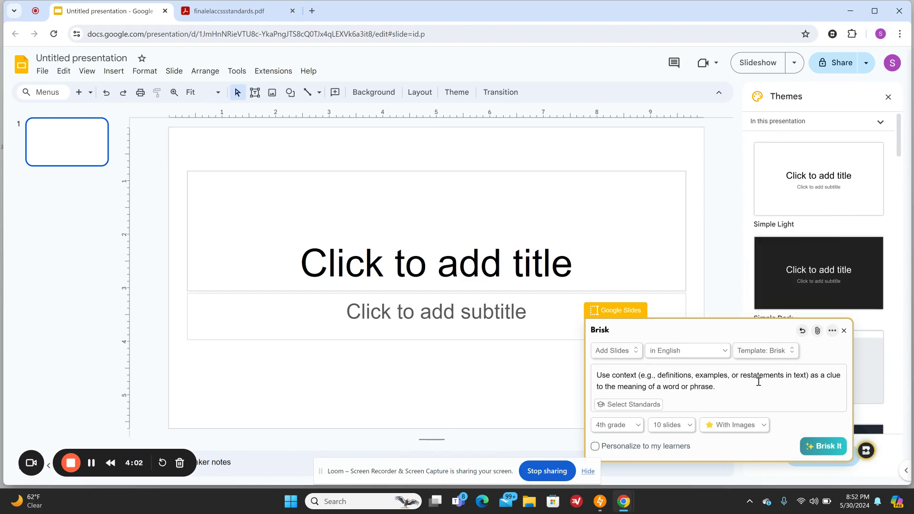
- Generate the context-clues deck with Brisk: 11 slides ending with Review and Reflect
{"action": "left_click", "coordinate": [820, 446]}
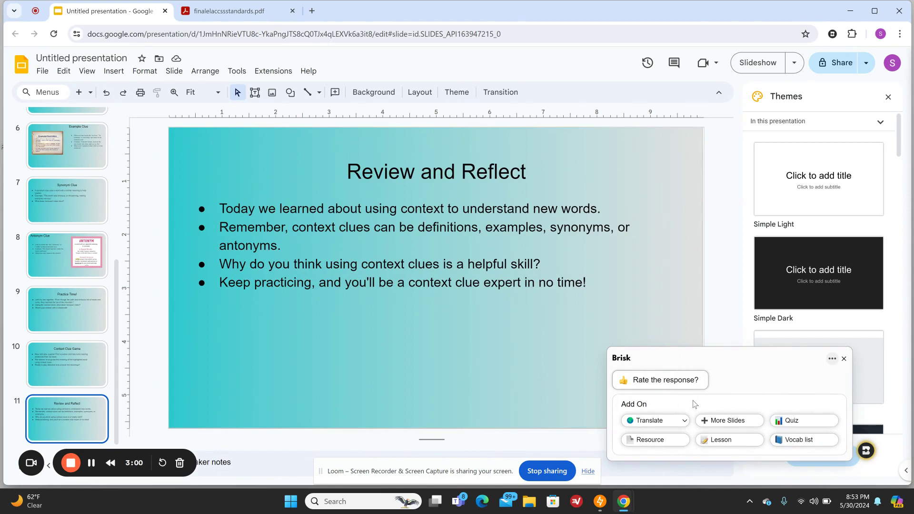
- Build a Brisk lesson plan from the deck for 4th grade, 30 minutes long
{"action": "left_click", "coordinate": [732, 442]}
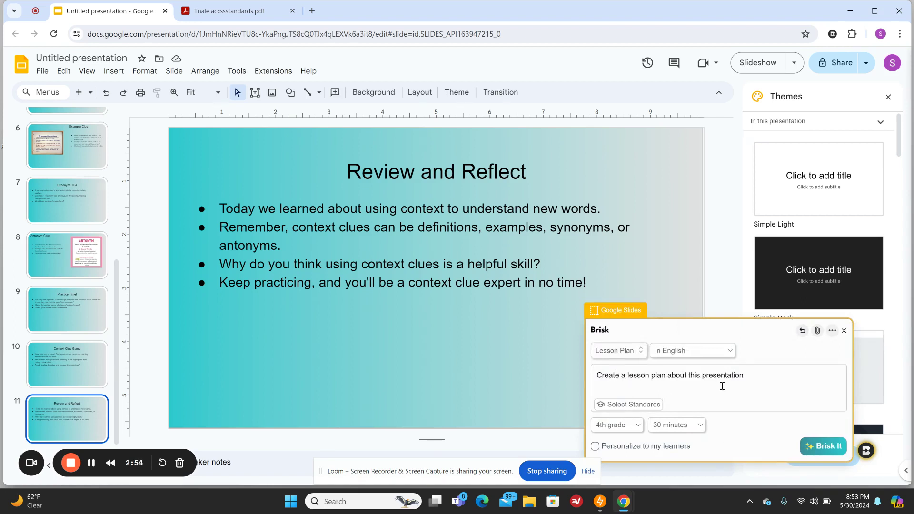
{"action": "left_click", "coordinate": [664, 430]}
{"action": "left_click", "coordinate": [668, 336]}
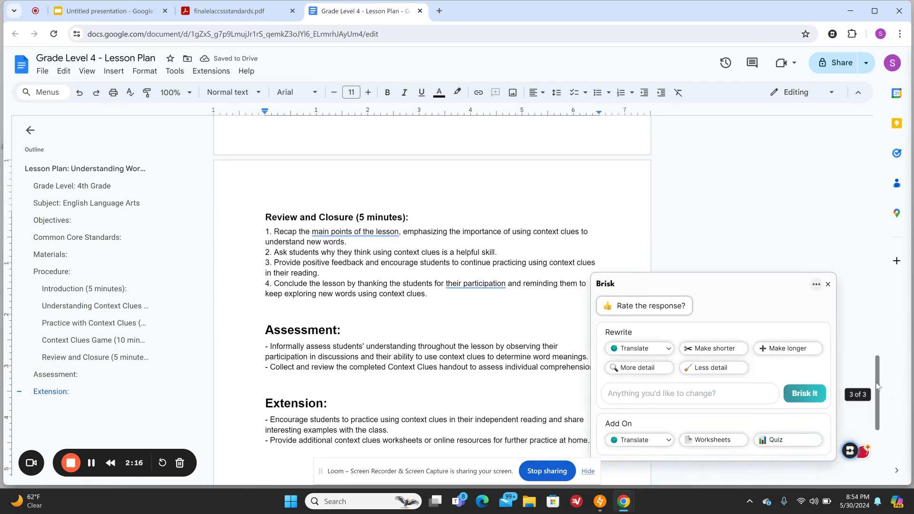
- Close the Brisk panel and read the lesson plan through its Assessment and Extension sections
{"action": "left_click_drag", "start_coordinate": [877, 386], "coordinate": [893, 285]}
{"action": "left_click_drag", "start_coordinate": [288, 218], "coordinate": [400, 225]}
{"action": "left_click", "coordinate": [395, 238]}
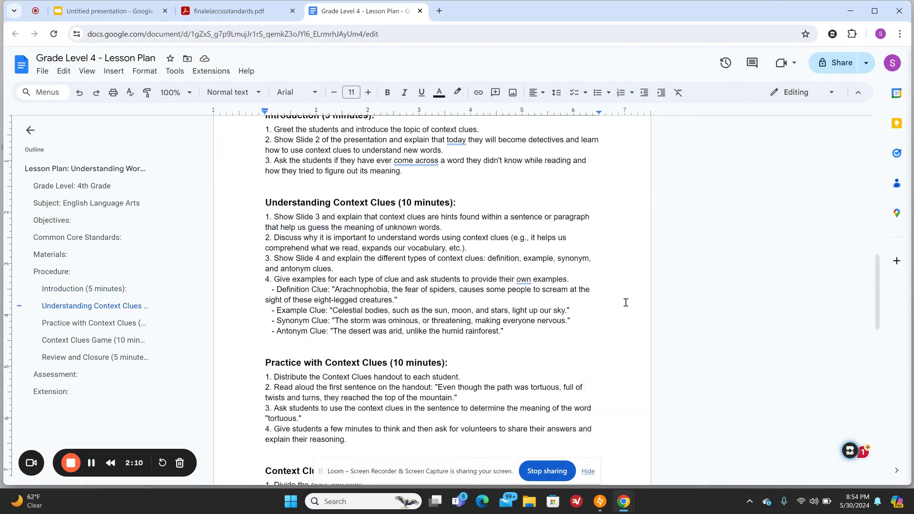
{"action": "left_click_drag", "start_coordinate": [879, 288], "coordinate": [908, 407]}
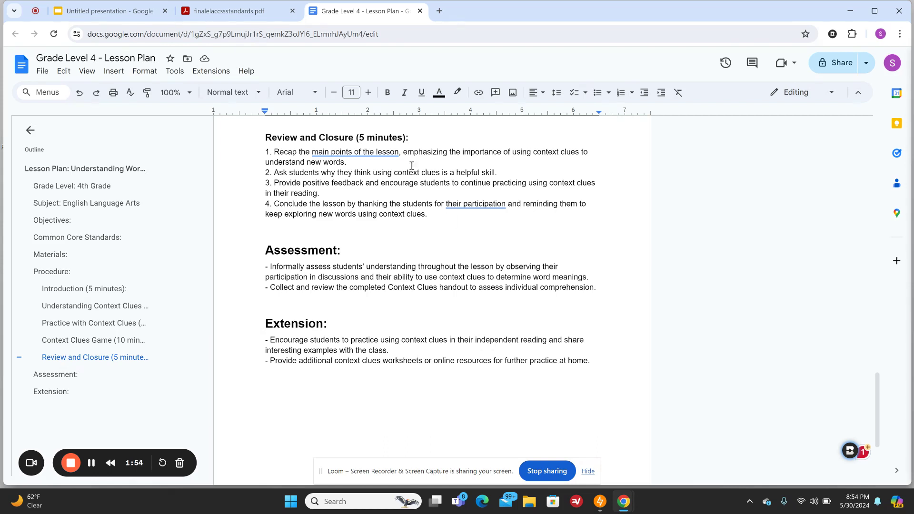
- Set up a Brisk quiz on 'context clues' with 12 short-response questions for 4th grade
{"action": "left_click", "coordinate": [849, 451]}
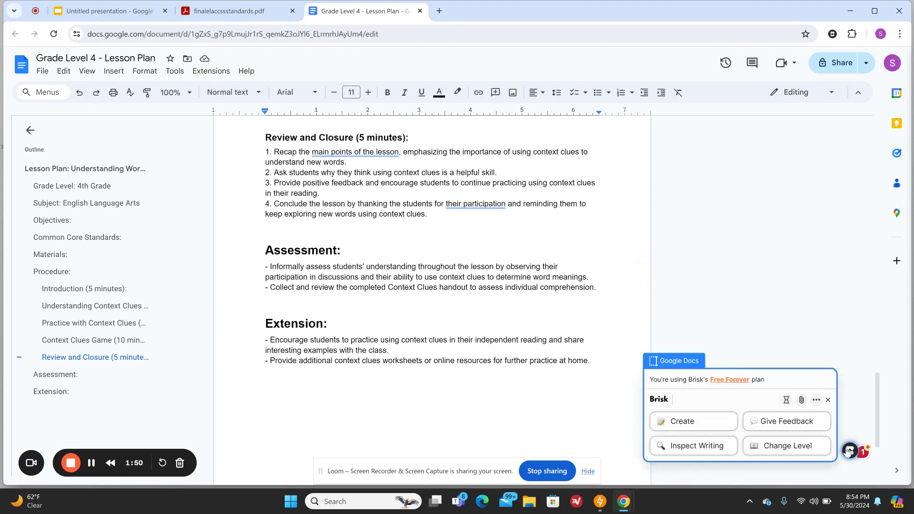
{"action": "left_click", "coordinate": [719, 422]}
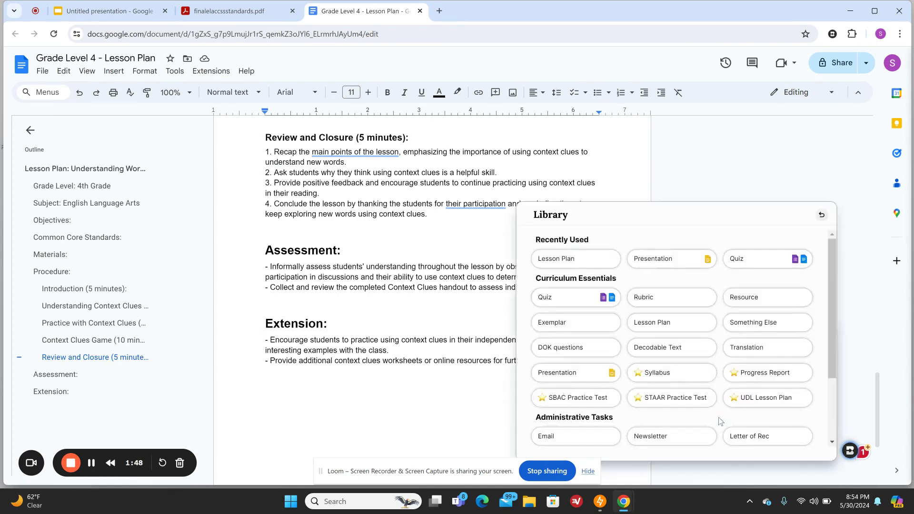
{"action": "left_click", "coordinate": [591, 299]}
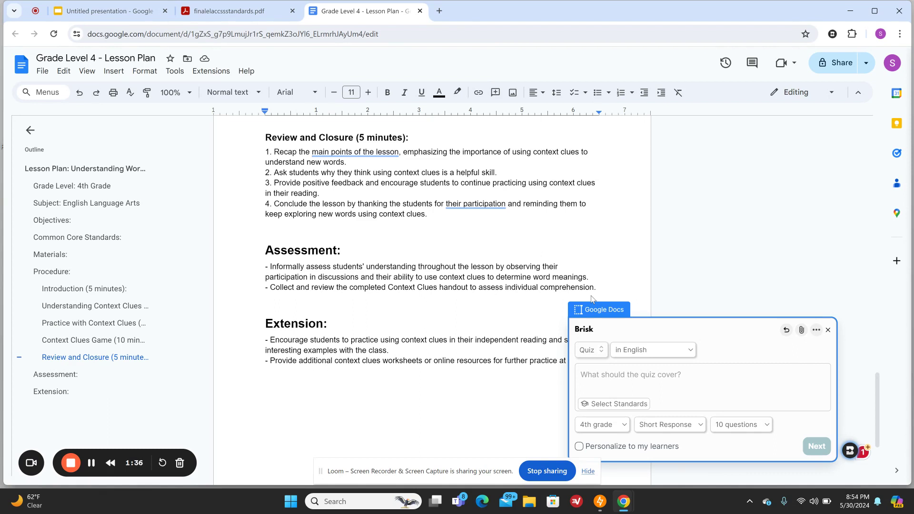
{"action": "left_click", "coordinate": [604, 376]}
{"action": "type", "text": "context clues"}
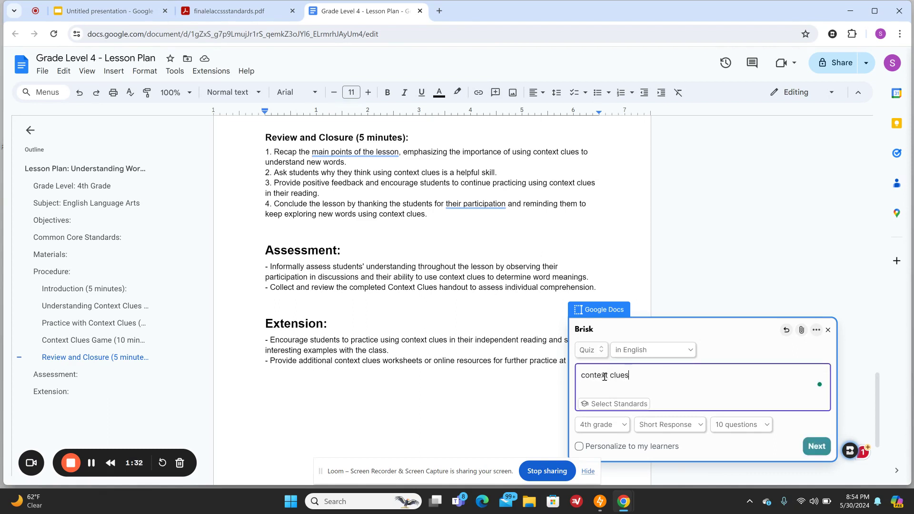
{"action": "left_click", "coordinate": [654, 430]}
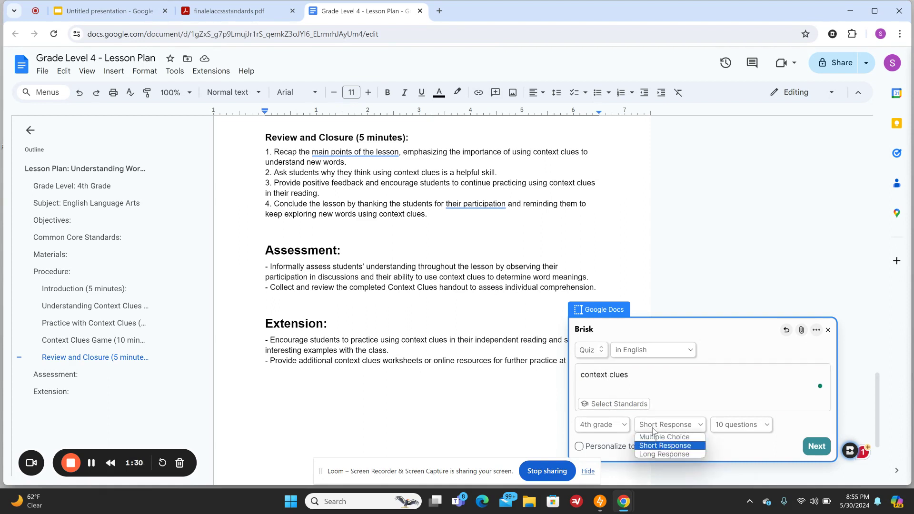
{"action": "left_click", "coordinate": [659, 448]}
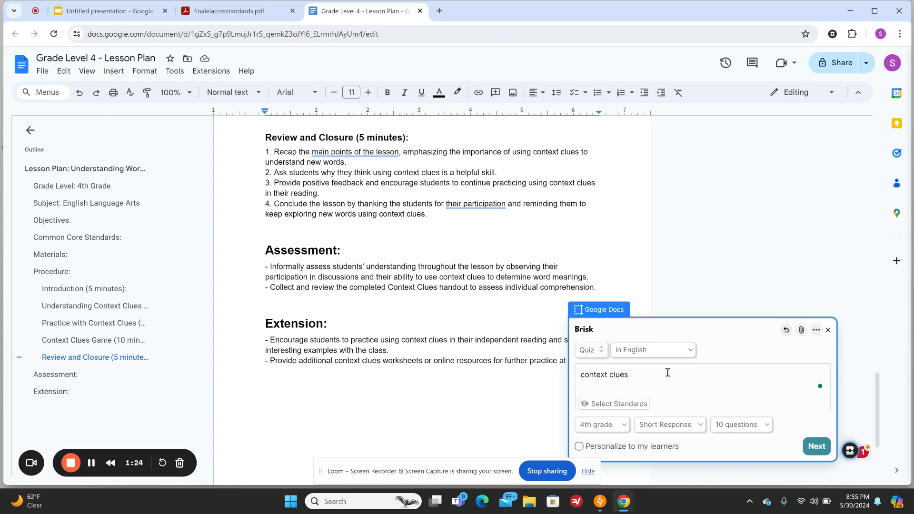
{"action": "left_click", "coordinate": [723, 424]}
{"action": "left_click", "coordinate": [735, 345]}
{"action": "left_click", "coordinate": [816, 447]}
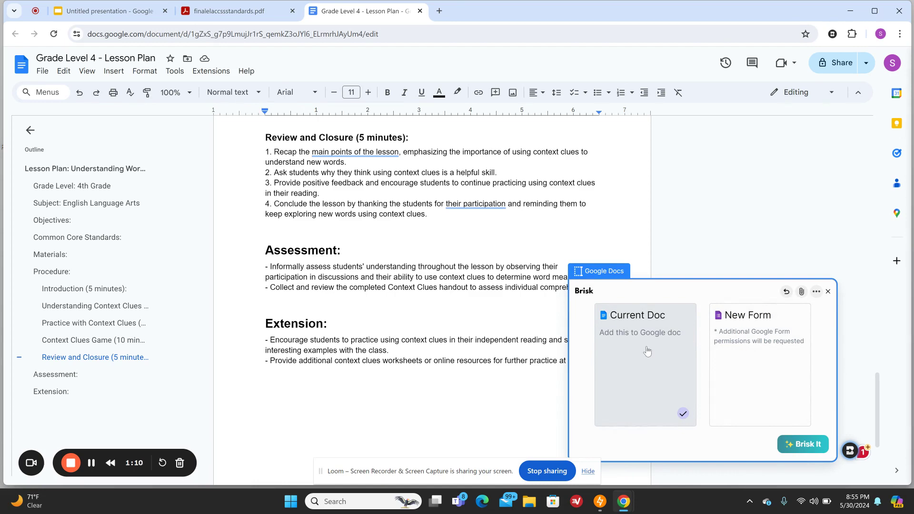
- Insert the 12-question quiz with Answer lines into the lesson plan and review the questions
{"action": "left_click", "coordinate": [809, 447]}
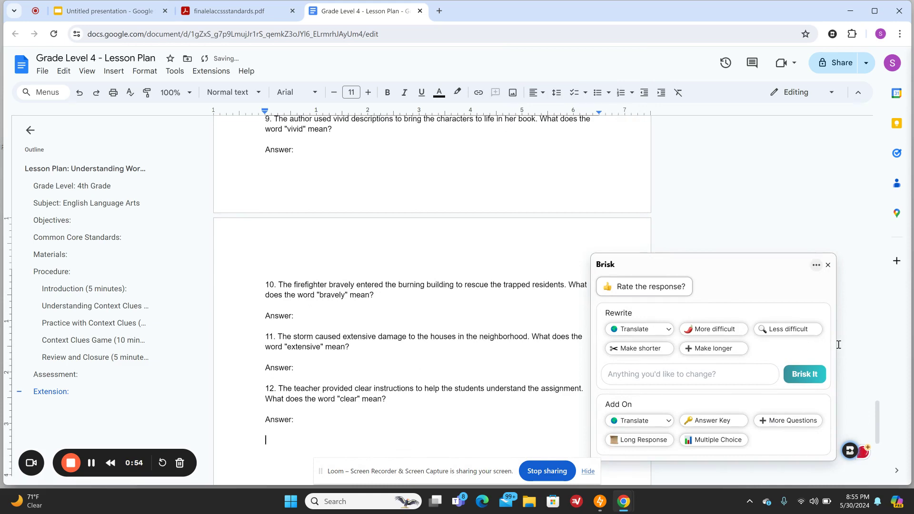
{"action": "left_click", "coordinate": [828, 265]}
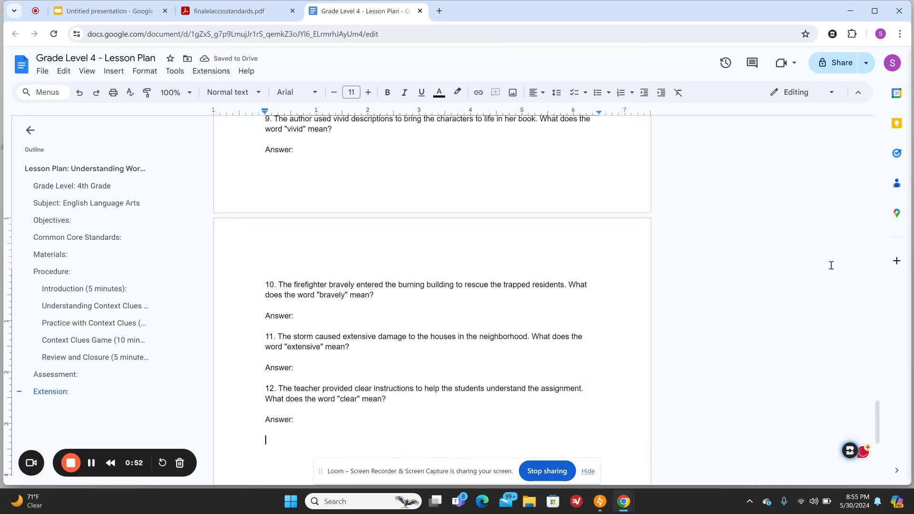
{"action": "left_click_drag", "start_coordinate": [879, 424], "coordinate": [878, 362]}
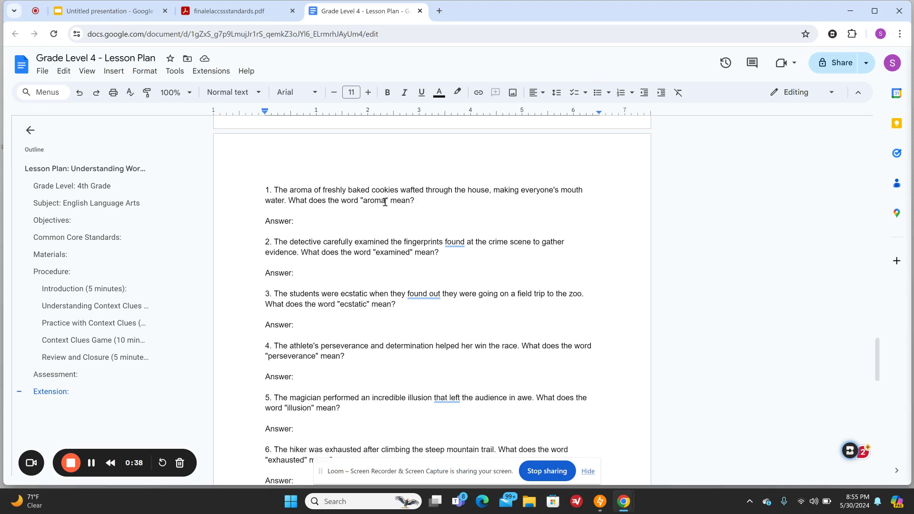
{"action": "left_click", "coordinate": [312, 220]}
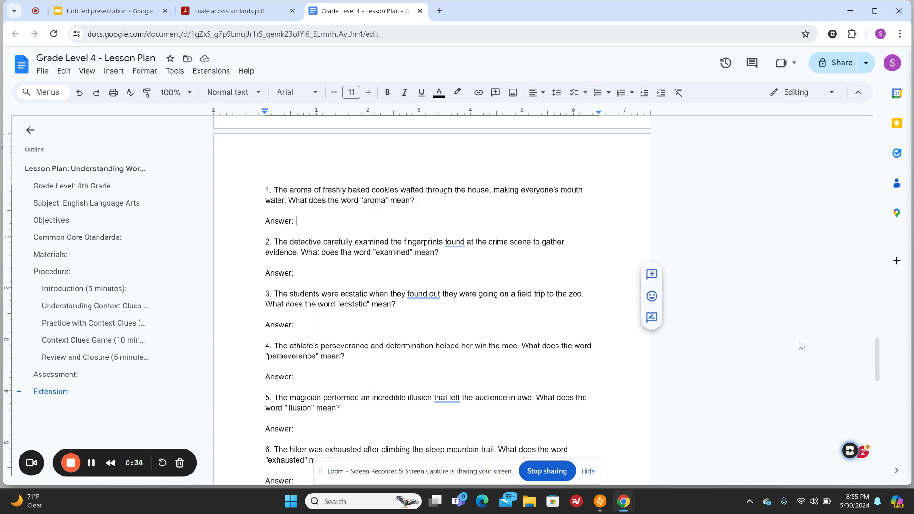
{"action": "left_click_drag", "start_coordinate": [879, 355], "coordinate": [884, 379]}
{"action": "scroll", "coordinate": [884, 380], "scroll_direction": "down", "scroll_amount": 3}
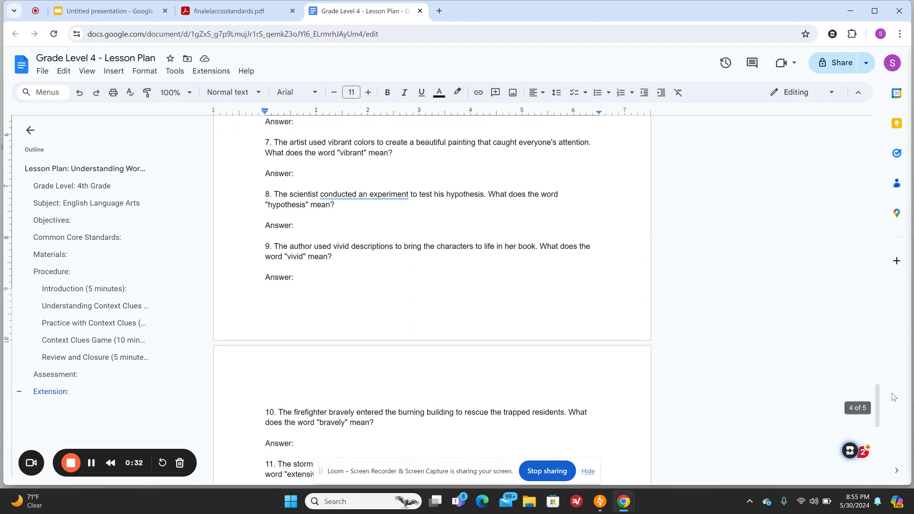
{"action": "scroll", "coordinate": [876, 393], "scroll_direction": "down", "scroll_amount": 5}
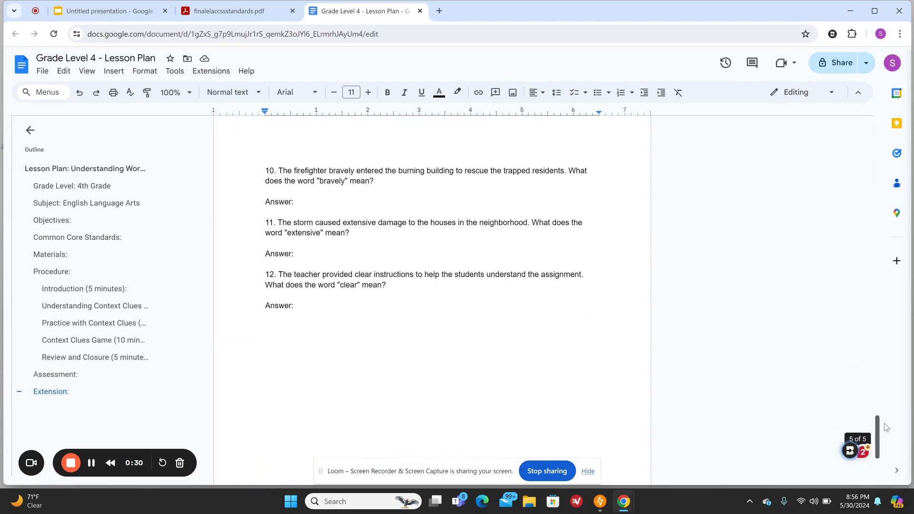
- Below the last Answer line, have Brisk generate an 'answer key' resource
{"action": "left_click", "coordinate": [398, 374]}
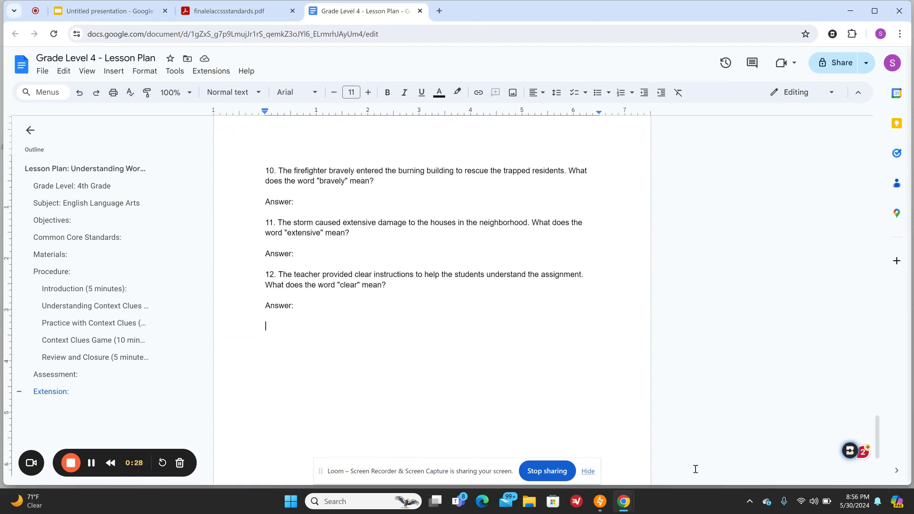
{"action": "left_click", "coordinate": [850, 451]}
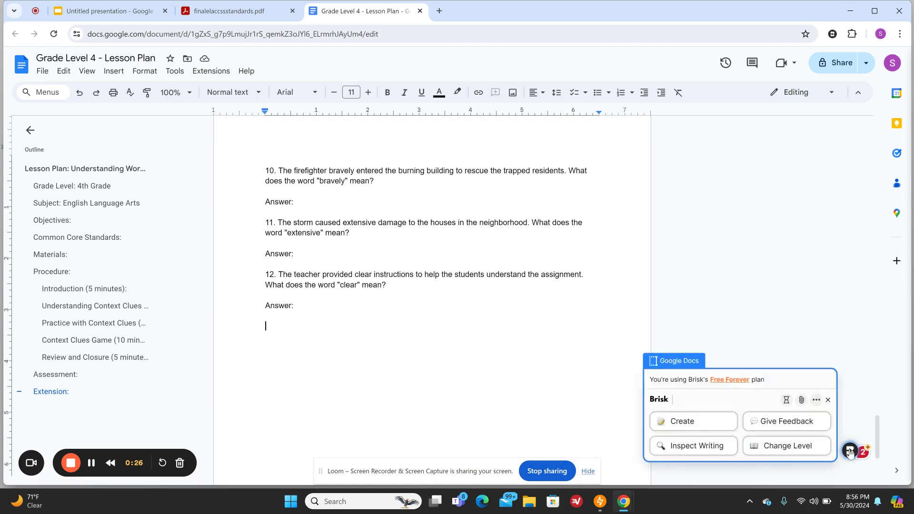
{"action": "left_click", "coordinate": [705, 429]}
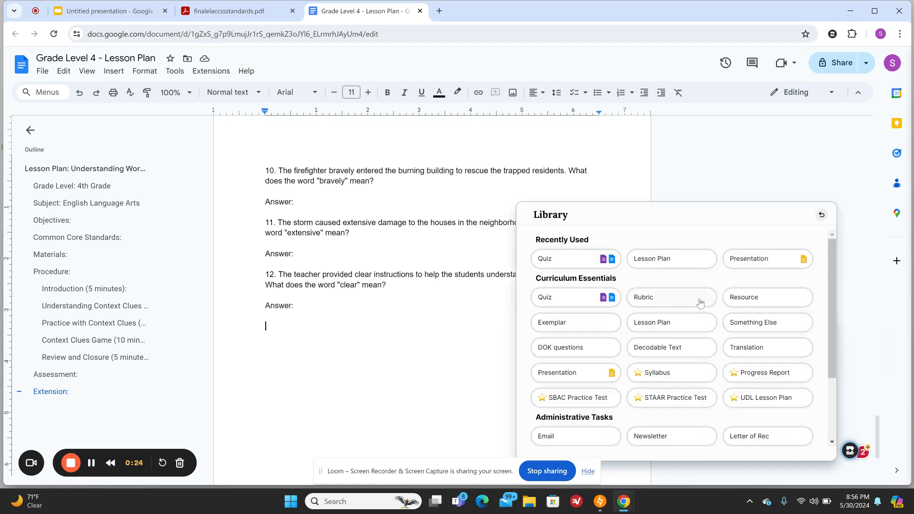
{"action": "left_click", "coordinate": [744, 298]}
{"action": "left_click", "coordinate": [644, 384]}
{"action": "type", "text": "answer key"}
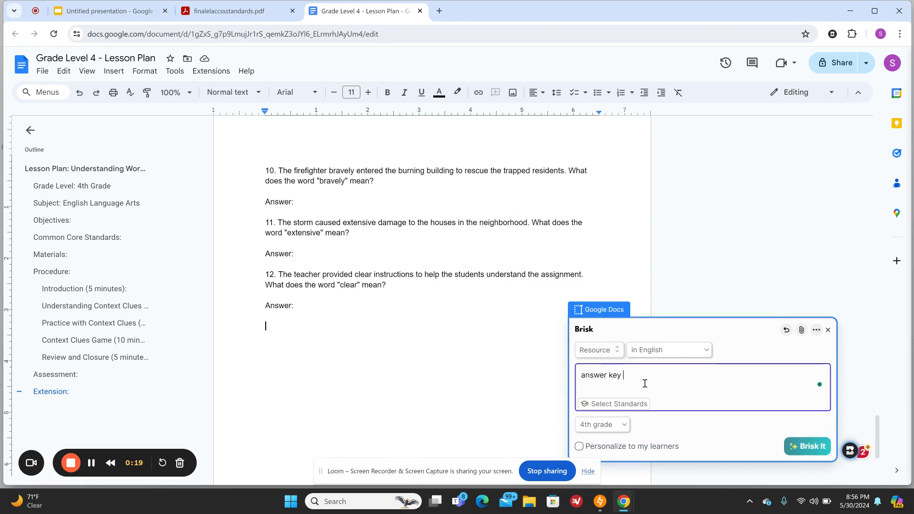
{"action": "left_click", "coordinate": [810, 447]}
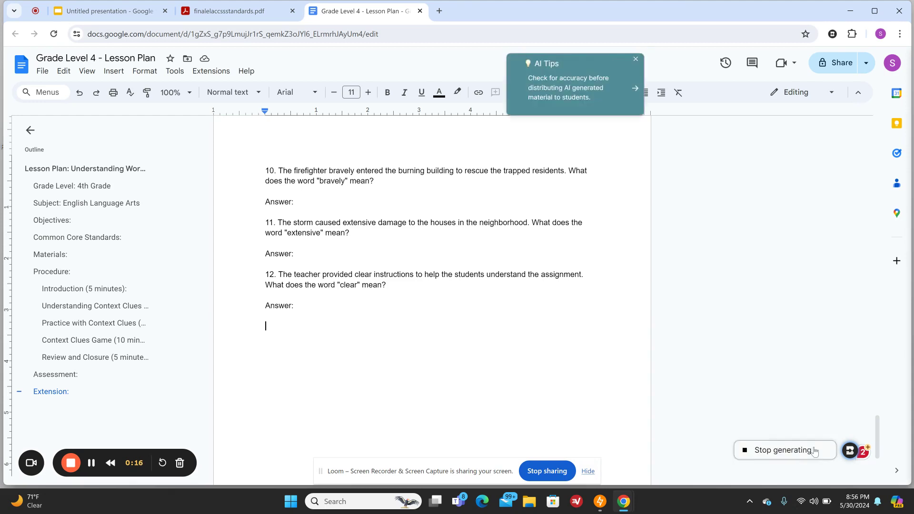